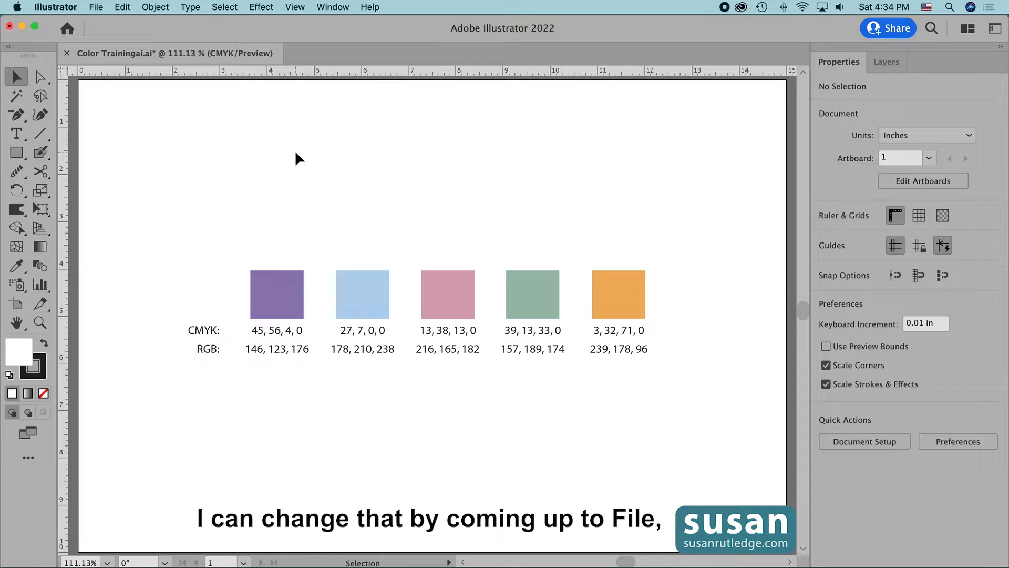
# Step: Change the document color mode to RGB Color
pyautogui.click(95, 7)
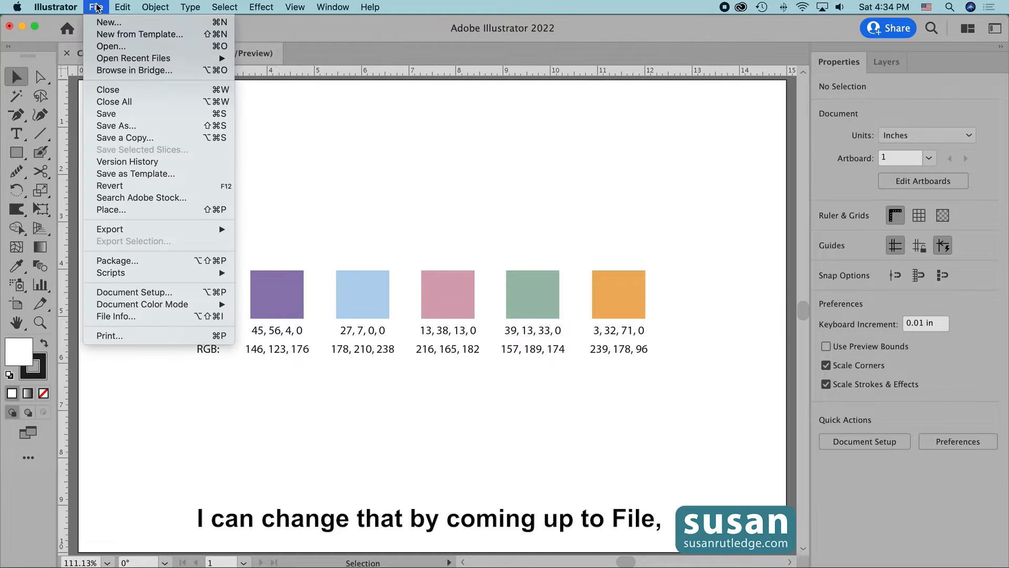
pyautogui.moveTo(179, 307)
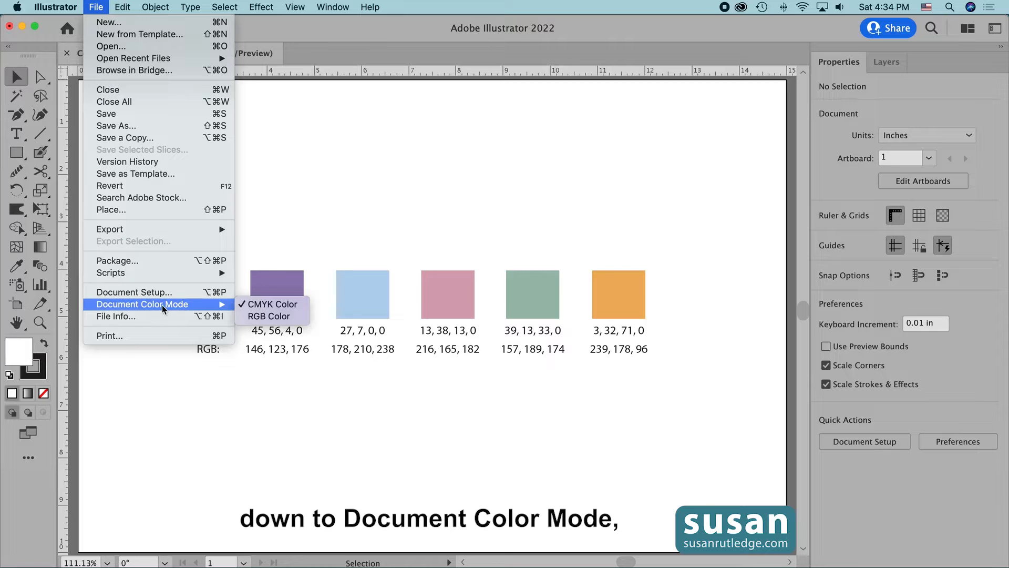
pyautogui.click(258, 317)
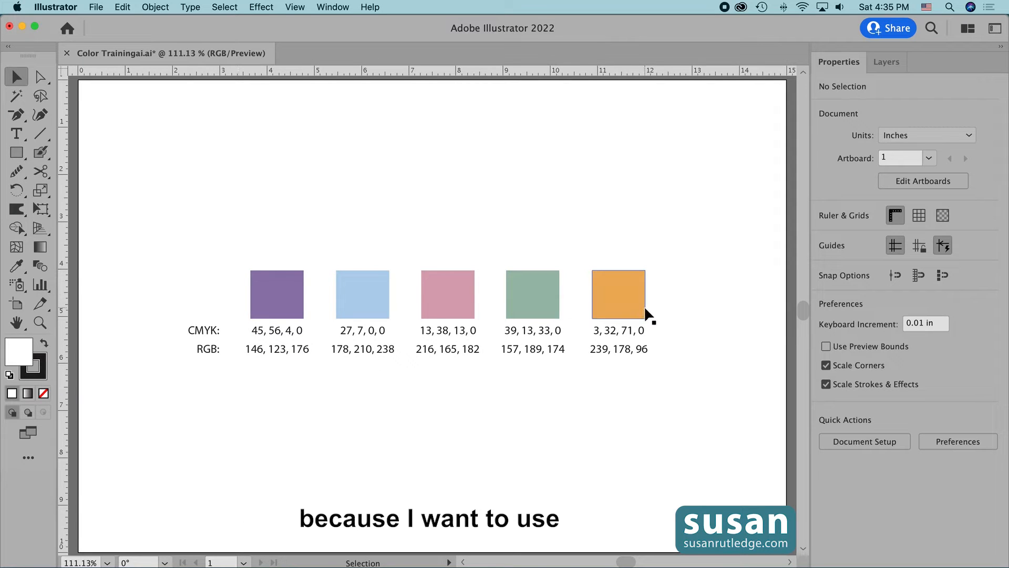
# Step: Switch the document color mode back to CMYK Color
pyautogui.click(96, 6)
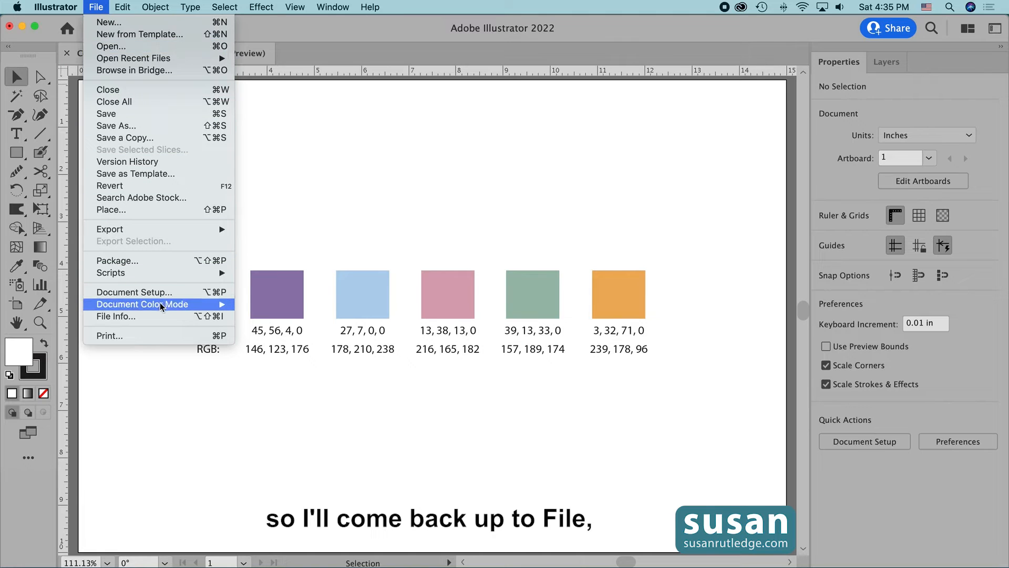
pyautogui.moveTo(159, 310)
pyautogui.click(272, 304)
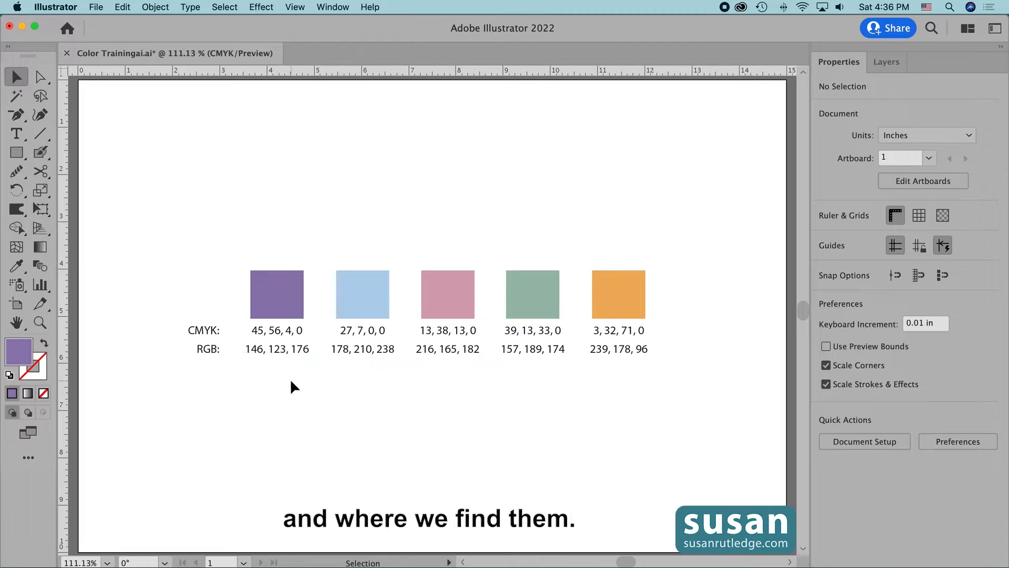
# Step: Inspect the purple square's fill in the Color Picker to read its RGB, CMYK and hex values
pyautogui.click(278, 293)
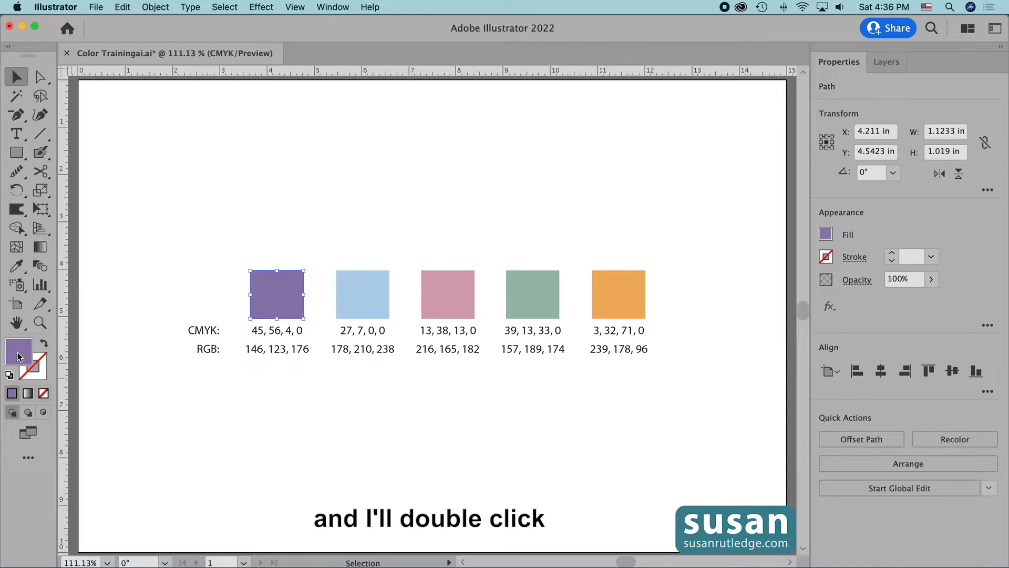
pyautogui.doubleClick(18, 351)
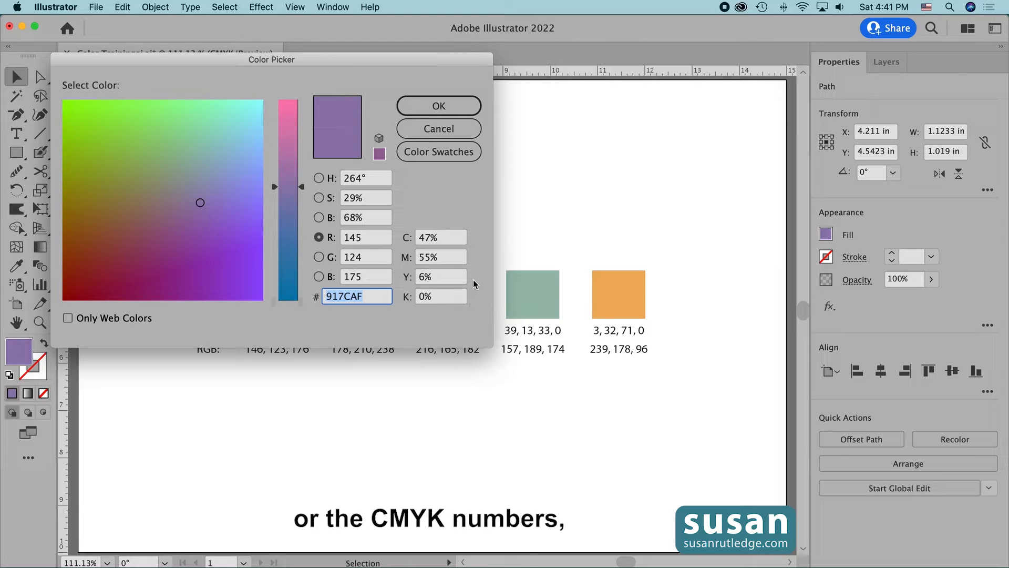
pyautogui.click(431, 108)
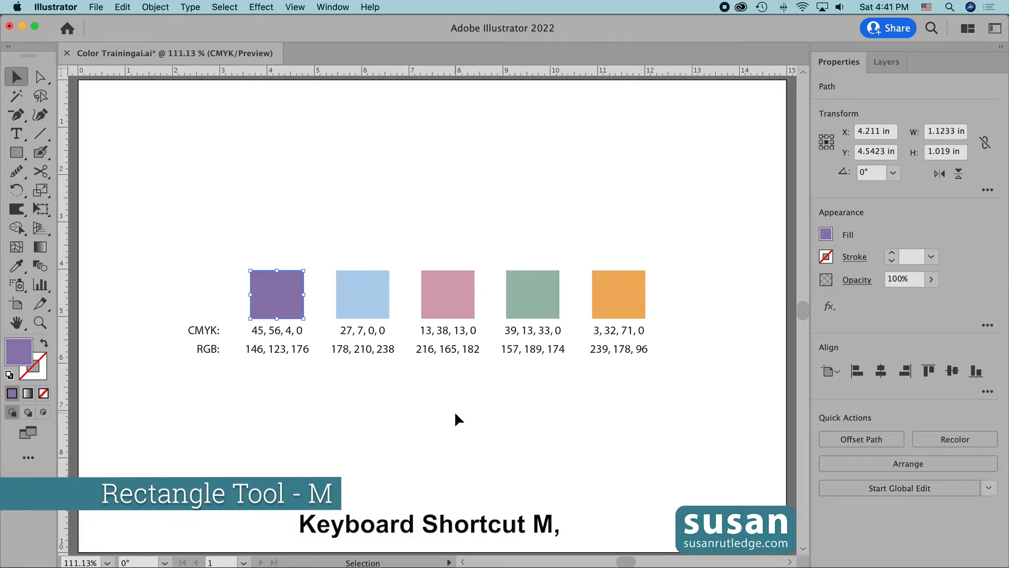
# Step: Draw a rectangle about 1.76 by 1.92 in above the row of color squares and fill it with the green swatch
pyautogui.press('m')
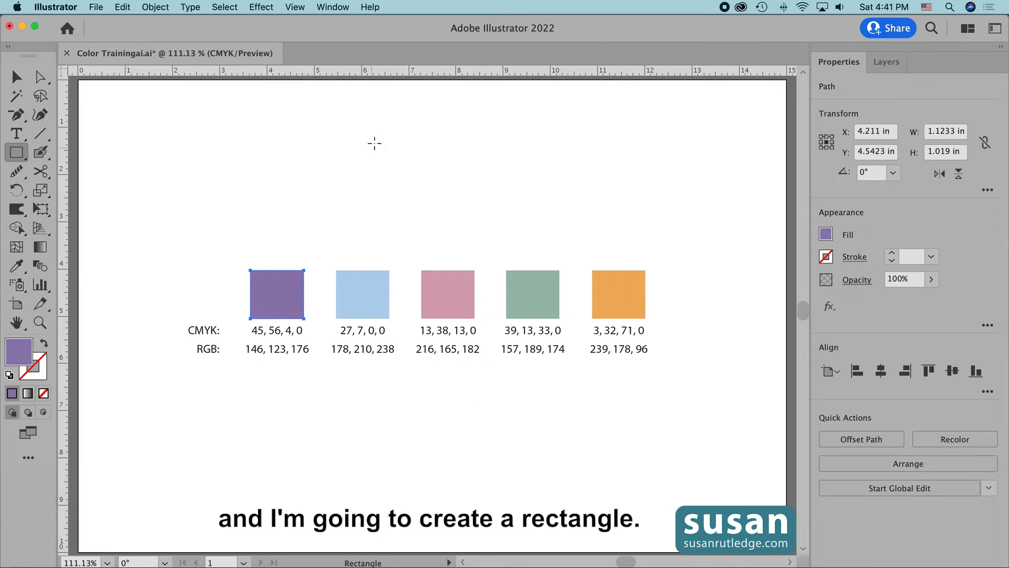
pyautogui.moveTo(378, 138); pyautogui.dragTo(462, 228)
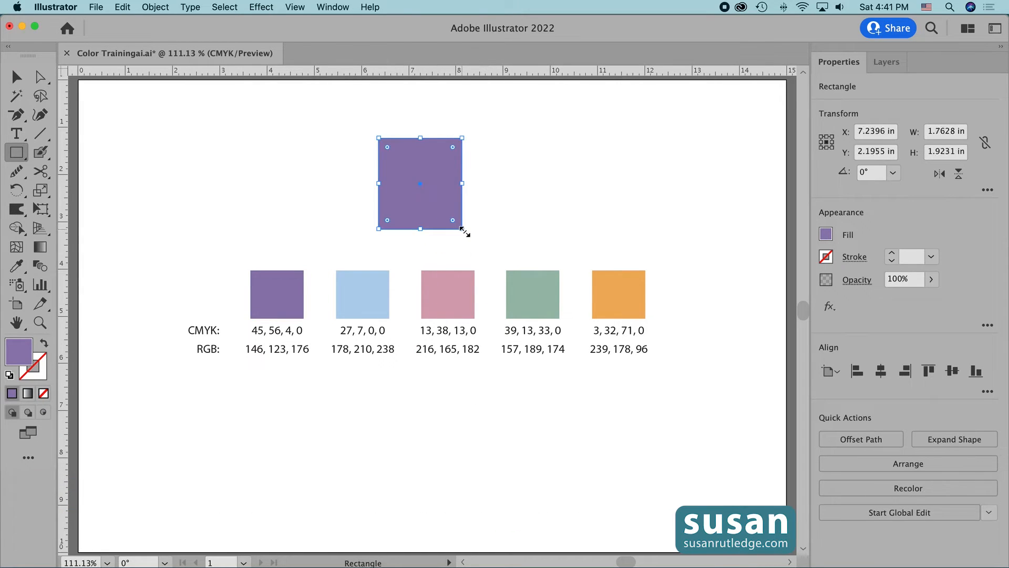
pyautogui.click(827, 236)
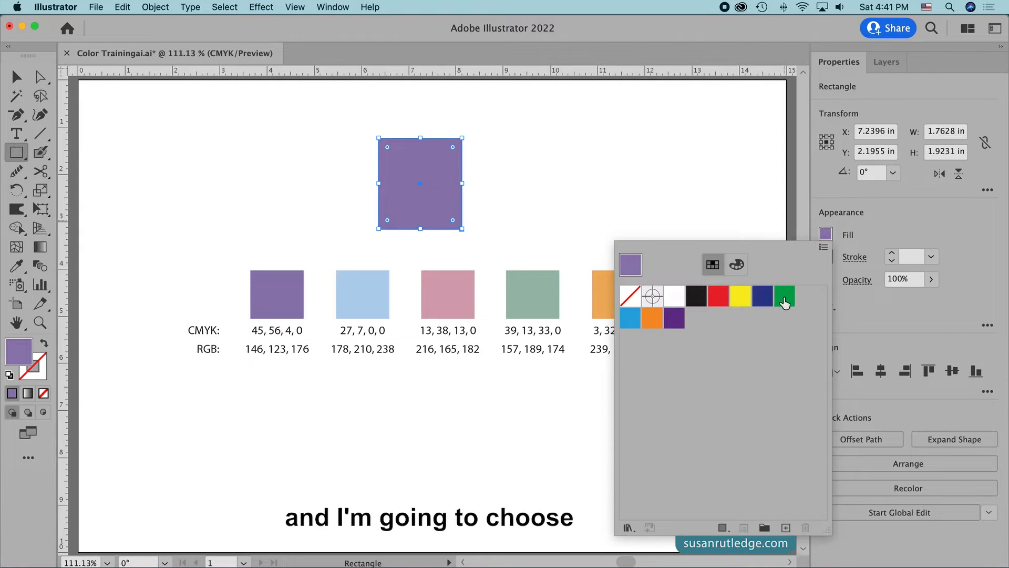
pyautogui.click(785, 300)
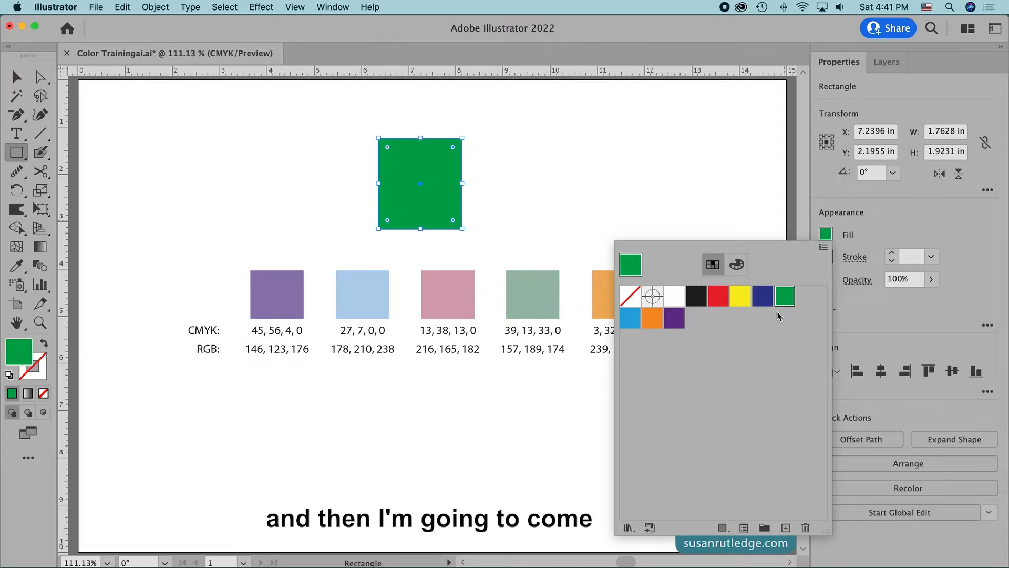
# Step: Start a new swatch from the rectangle's fill and name it New Purple
pyautogui.click(786, 528)
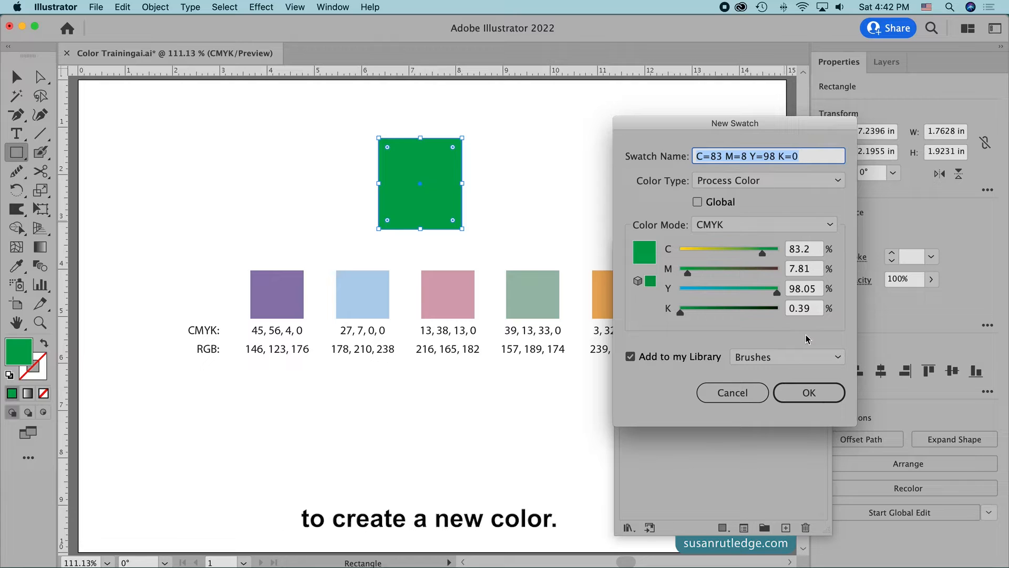
pyautogui.moveTo(810, 157); pyautogui.dragTo(691, 157)
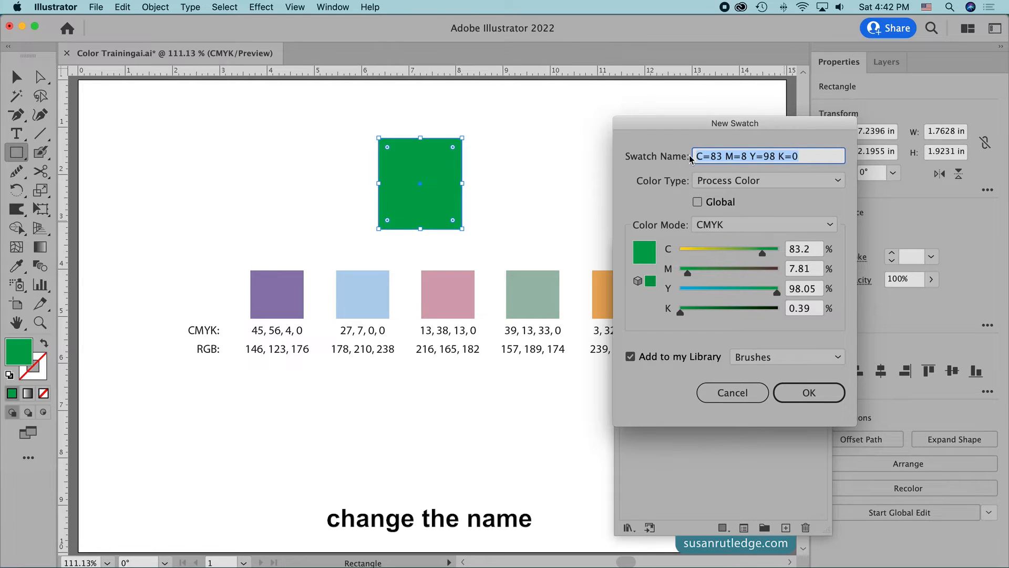
pyautogui.write('New Purple')
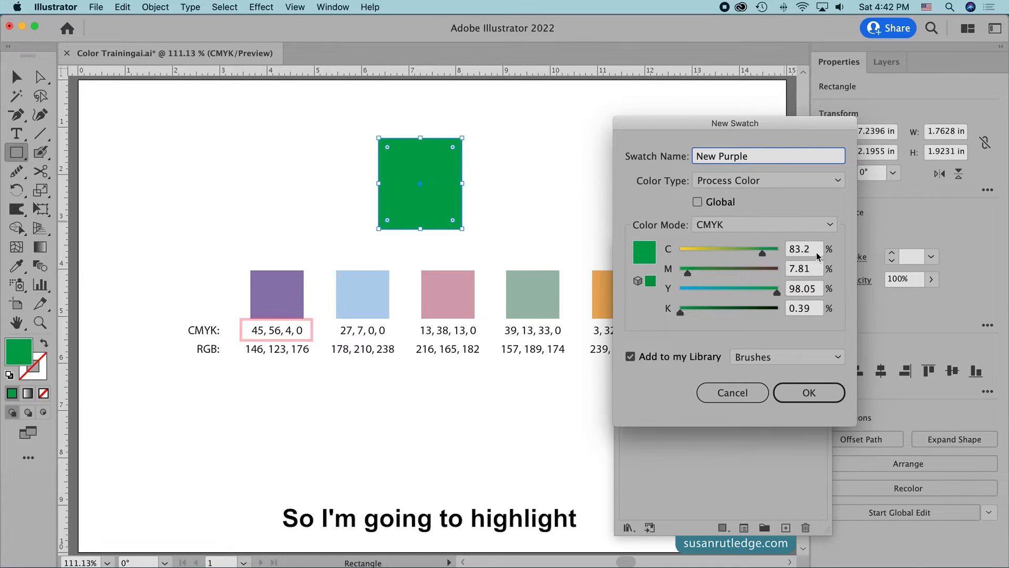
# Step: Set the New Purple swatch to C 45, M 56, Y 4, K 0, save it, and close the Libraries panel
pyautogui.click(799, 249)
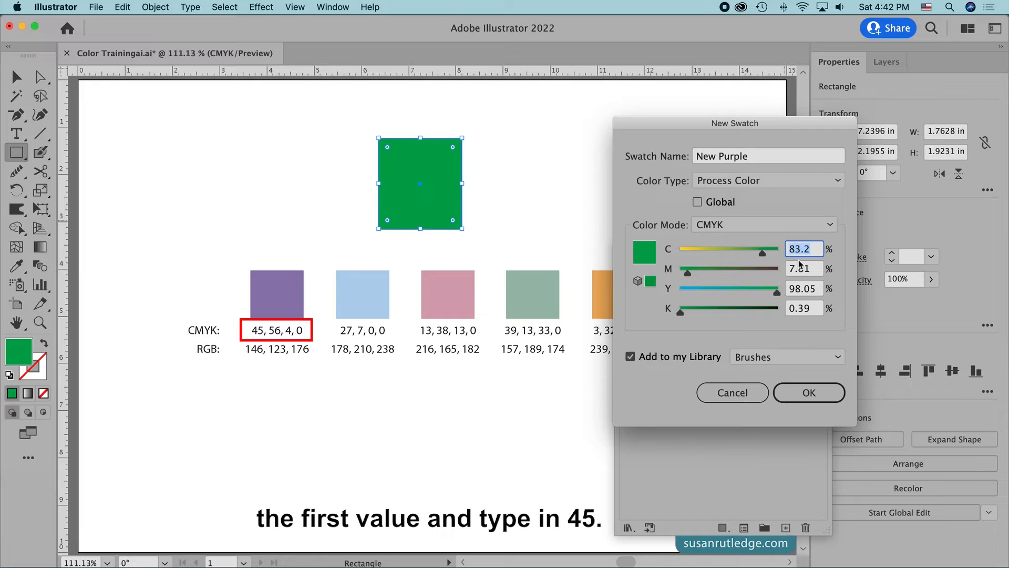
pyautogui.write('45')
pyautogui.click(783, 268)
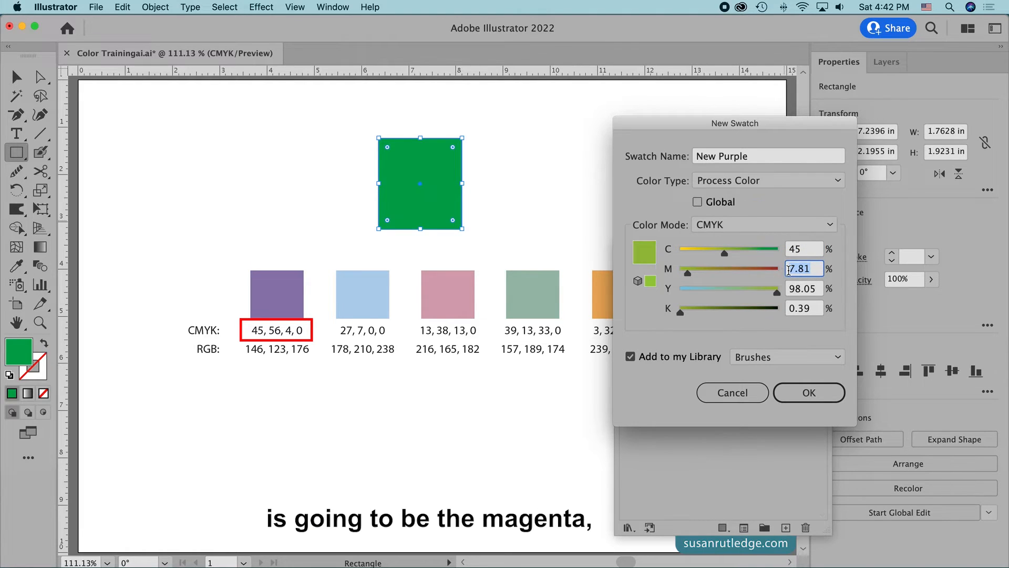
pyautogui.write('56')
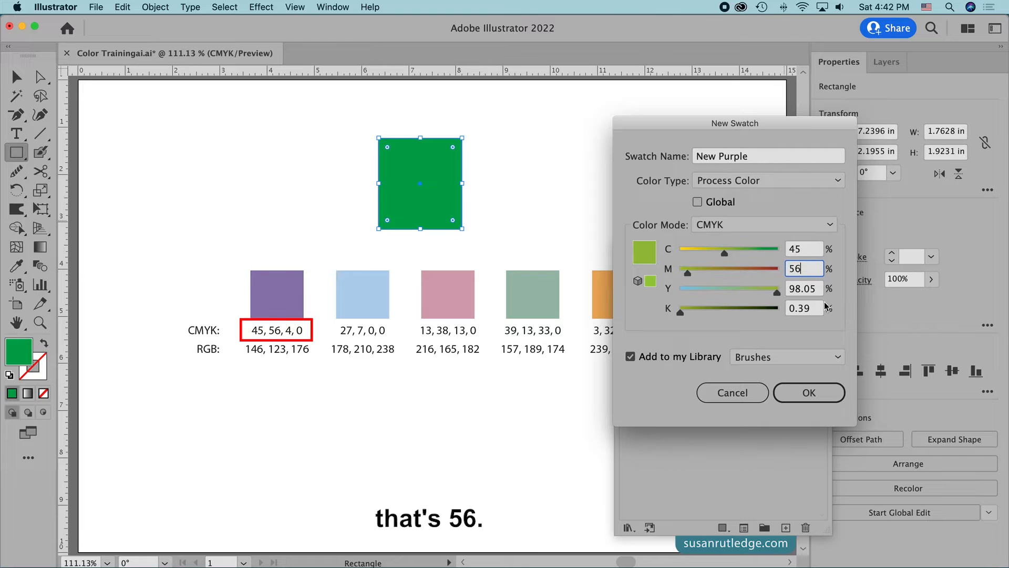
pyautogui.click(810, 291)
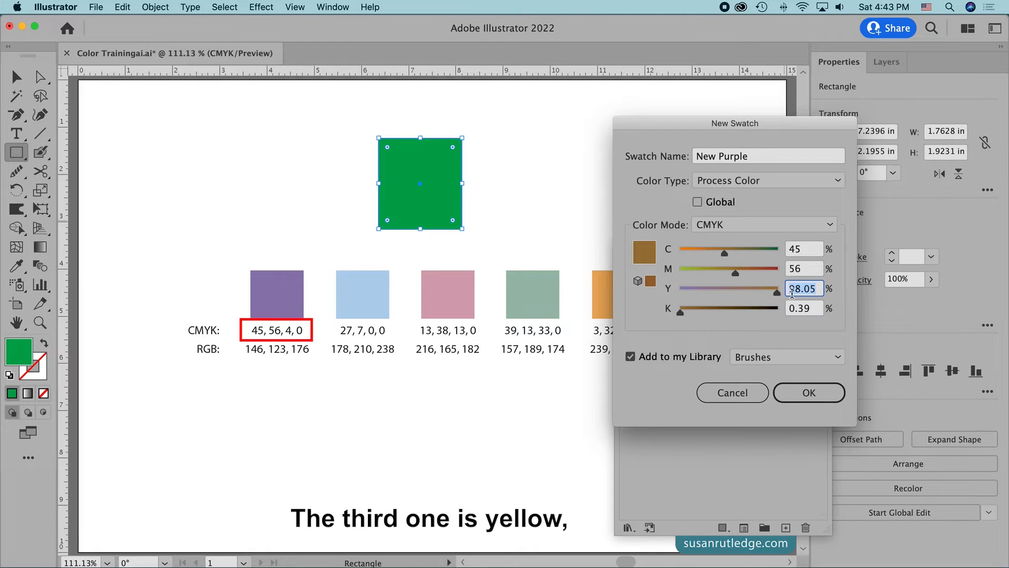
pyautogui.write('4')
pyautogui.click(806, 310)
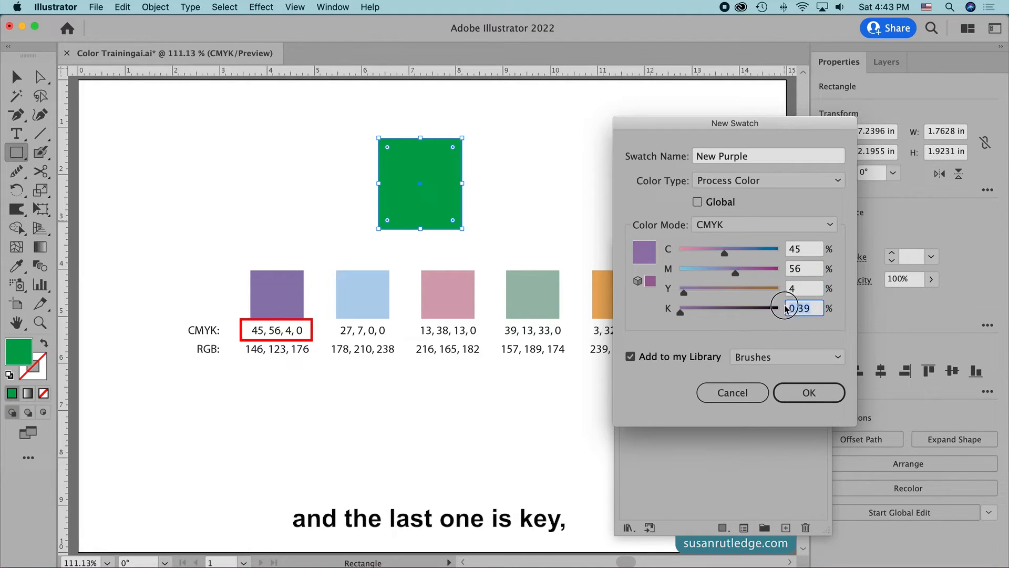
pyautogui.write('0')
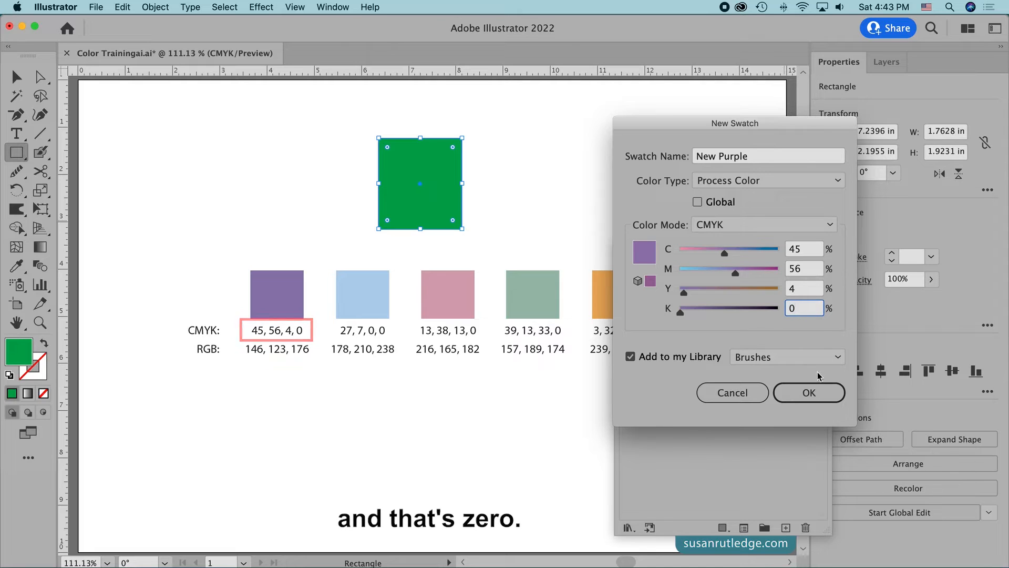
pyautogui.click(800, 392)
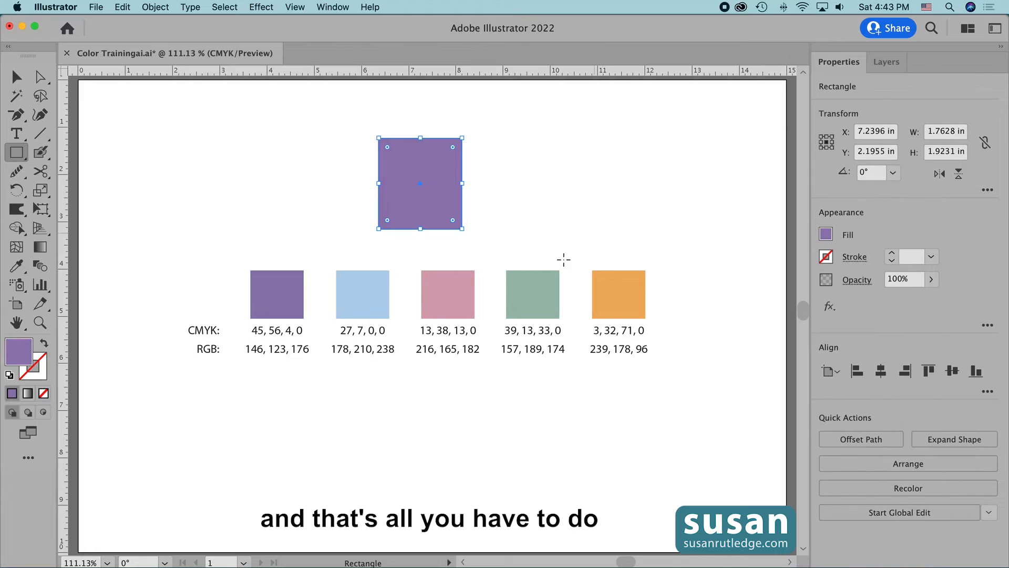
pyautogui.click(692, 133)
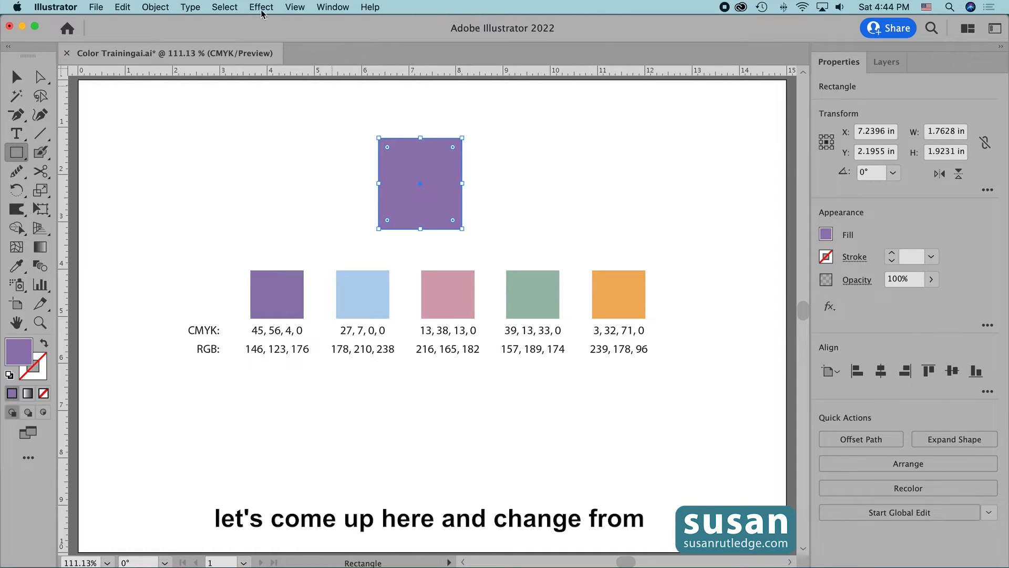
# Step: Convert the document color mode from CMYK to RGB Color
pyautogui.click(100, 9)
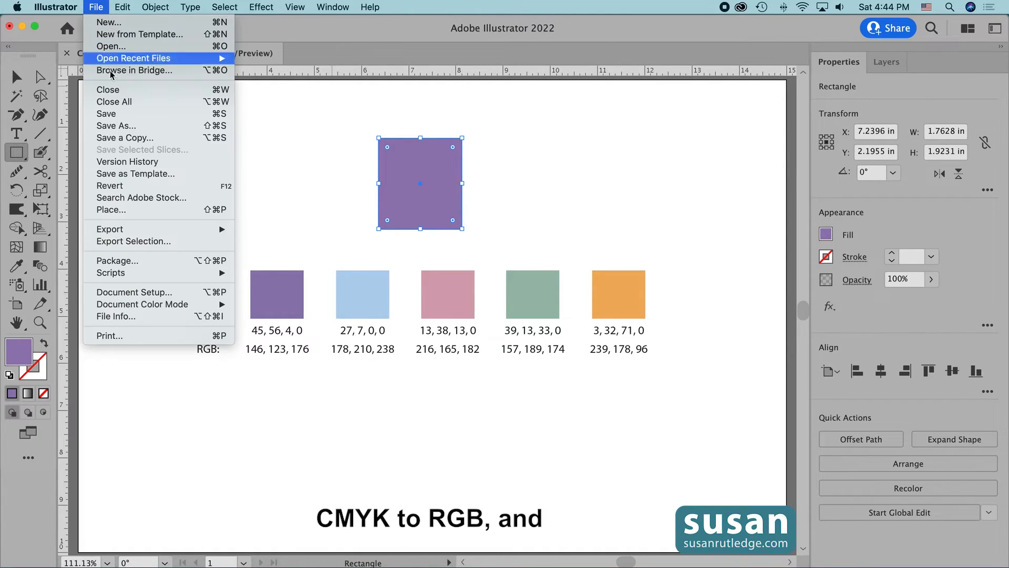
pyautogui.moveTo(156, 307)
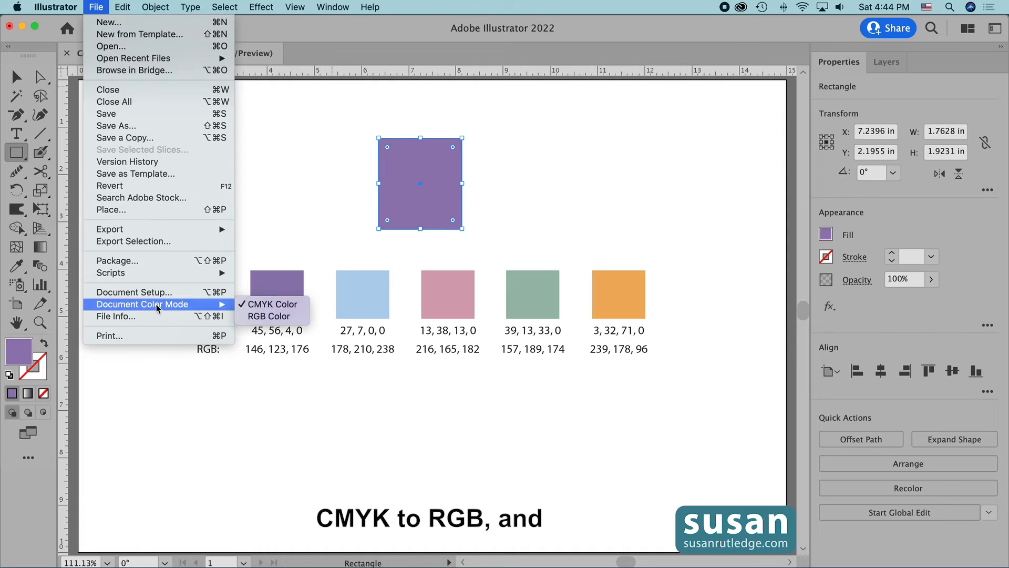
pyautogui.click(269, 316)
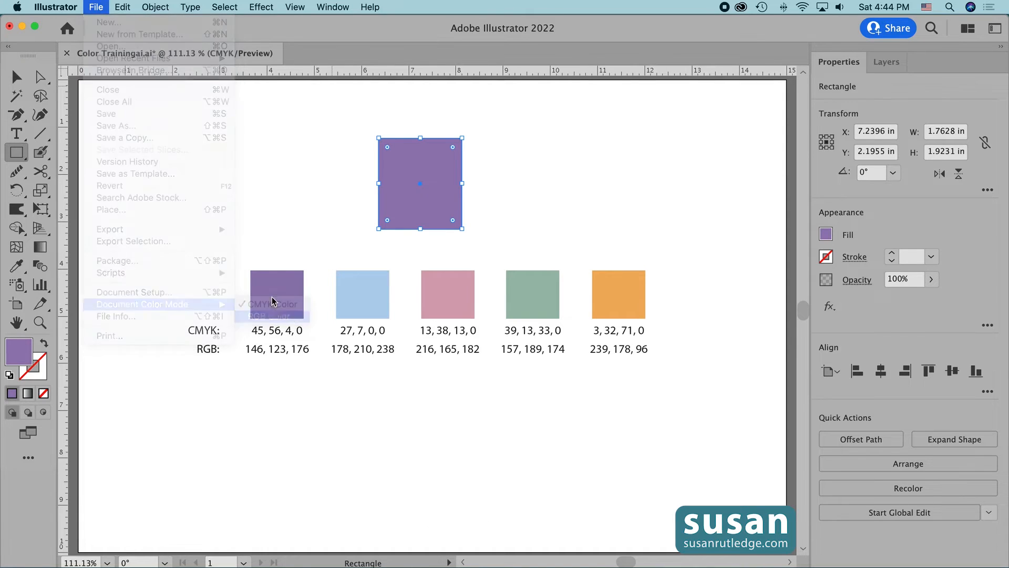
# Step: Create a new pink swatch for the rectangle's fill with R 216, G 165, B 182, and close the Libraries panel
pyautogui.click(826, 235)
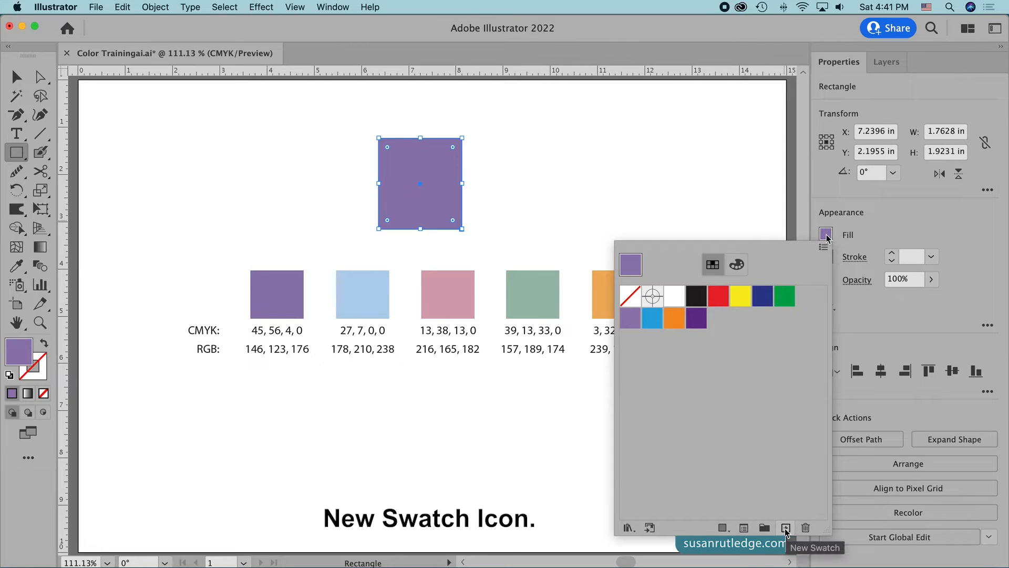
pyautogui.click(786, 527)
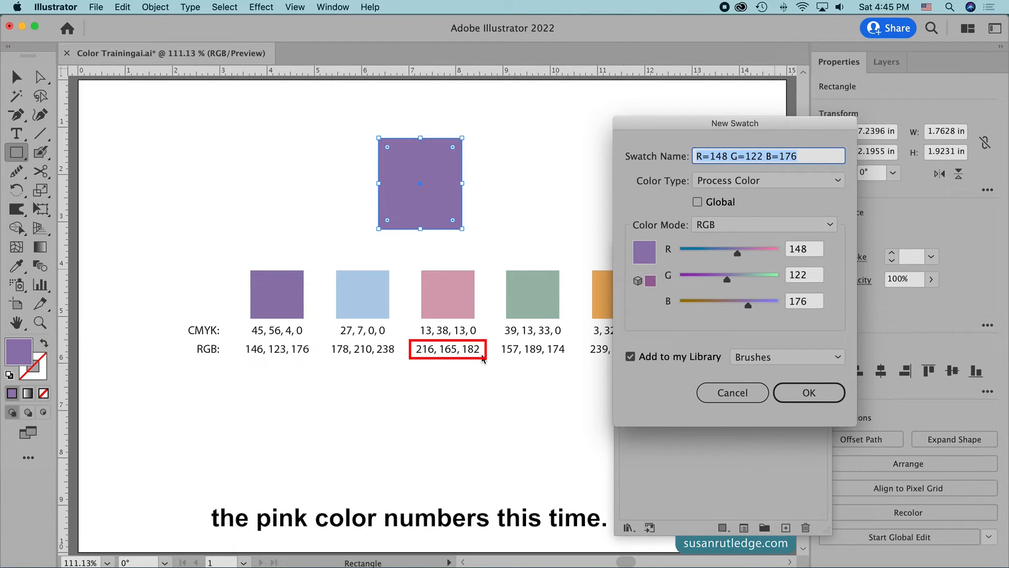
pyautogui.click(814, 249)
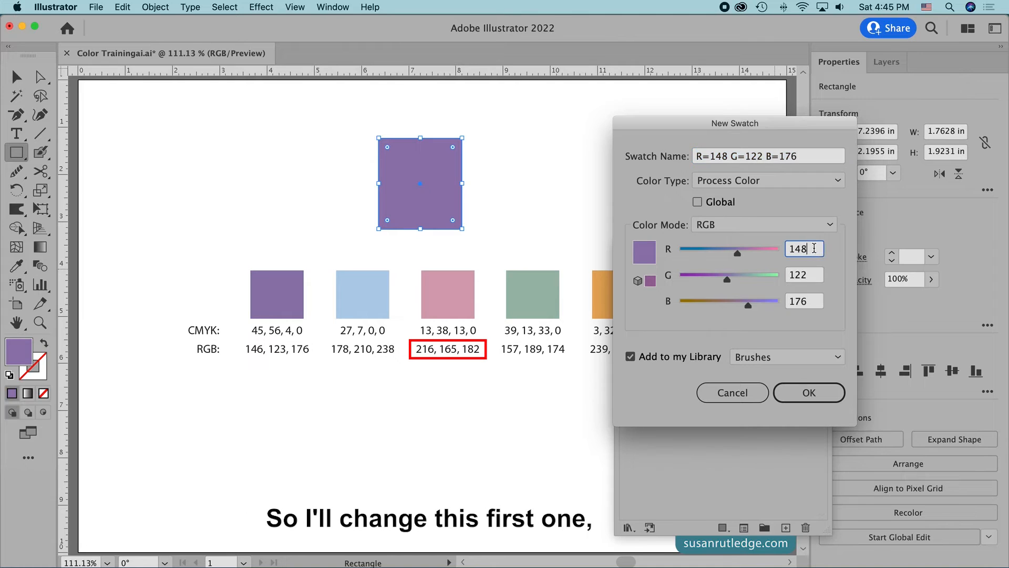
pyautogui.moveTo(814, 248); pyautogui.dragTo(790, 247)
pyautogui.write('216')
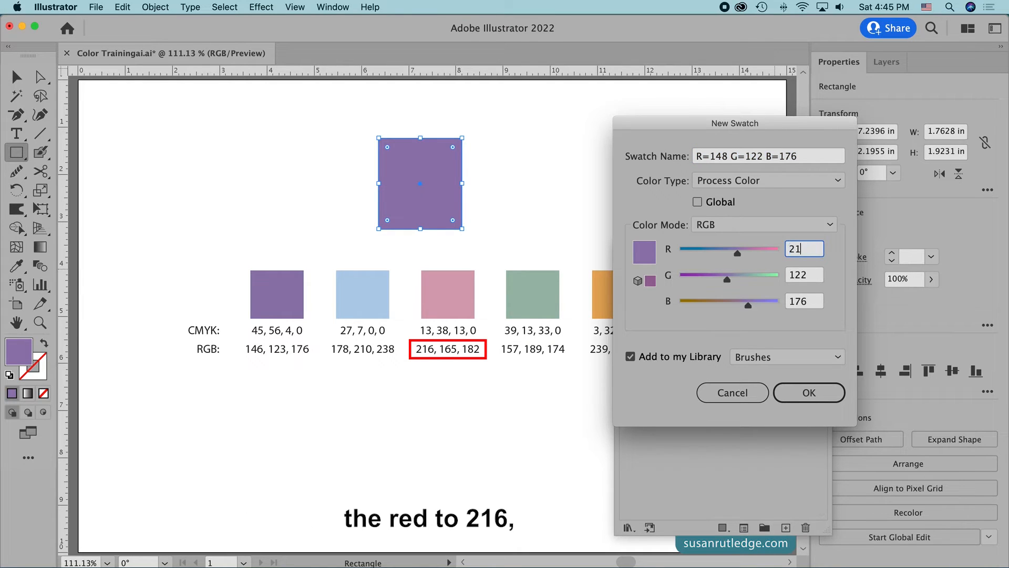
pyautogui.click(813, 274)
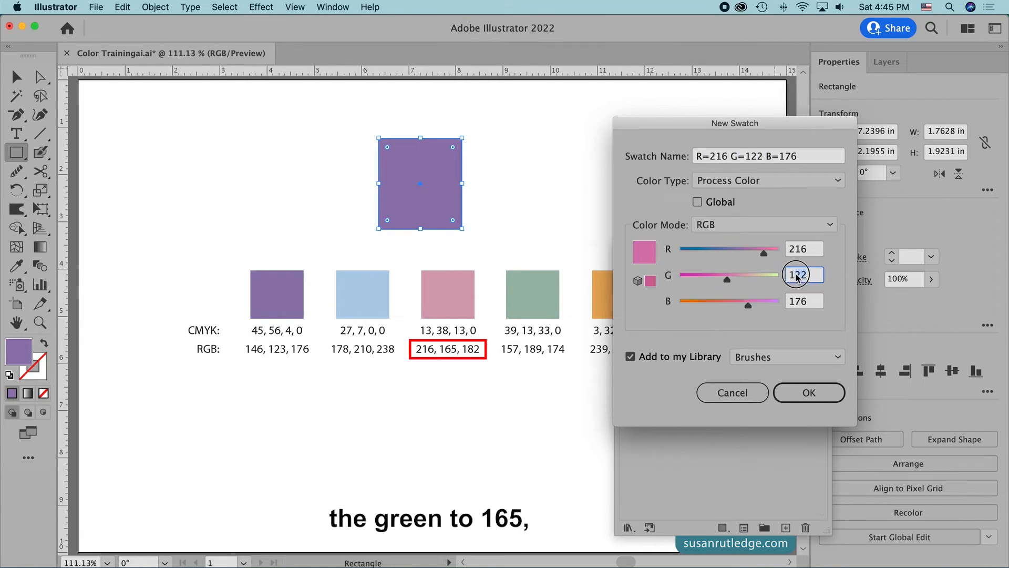
pyautogui.moveTo(813, 274); pyautogui.dragTo(789, 275)
pyautogui.write('165')
pyautogui.click(803, 301)
pyautogui.moveTo(802, 300); pyautogui.dragTo(789, 301)
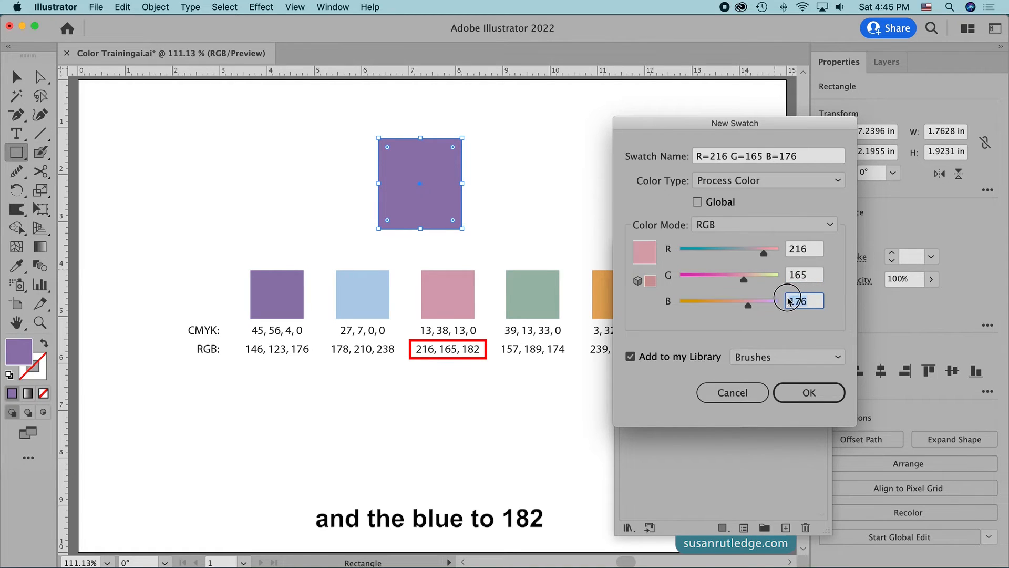
pyautogui.write('182')
pyautogui.click(808, 394)
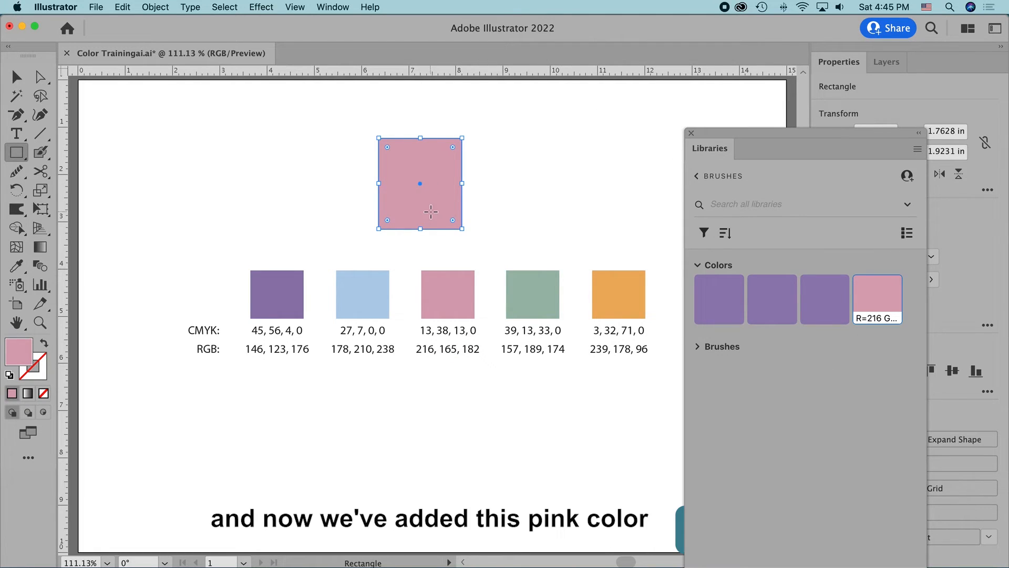
pyautogui.click(691, 133)
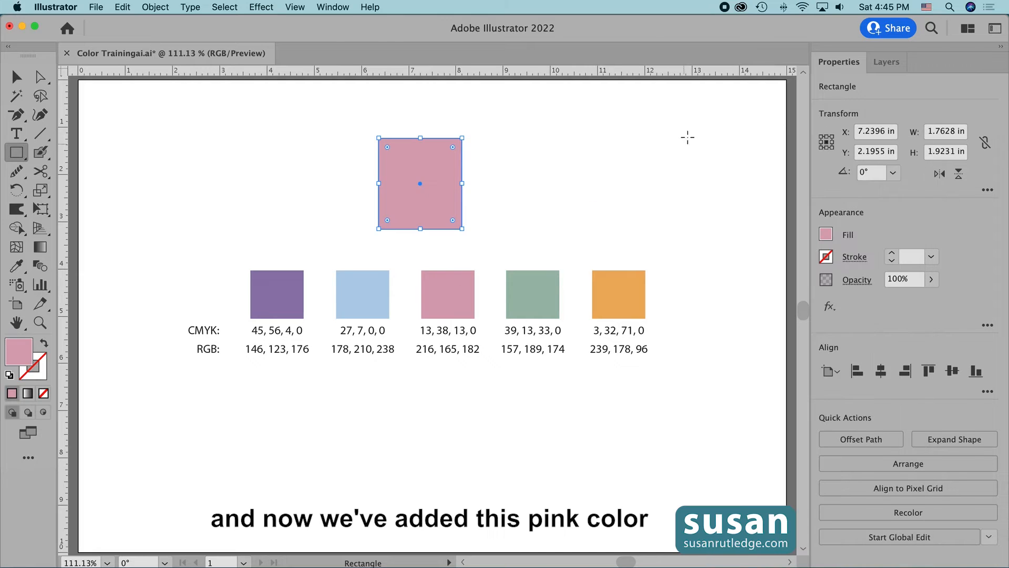
# Step: Switch to the Selection tool and open the rectangle's fill swatches to check the added purple and pink colors
pyautogui.press('v')
pyautogui.click(824, 241)
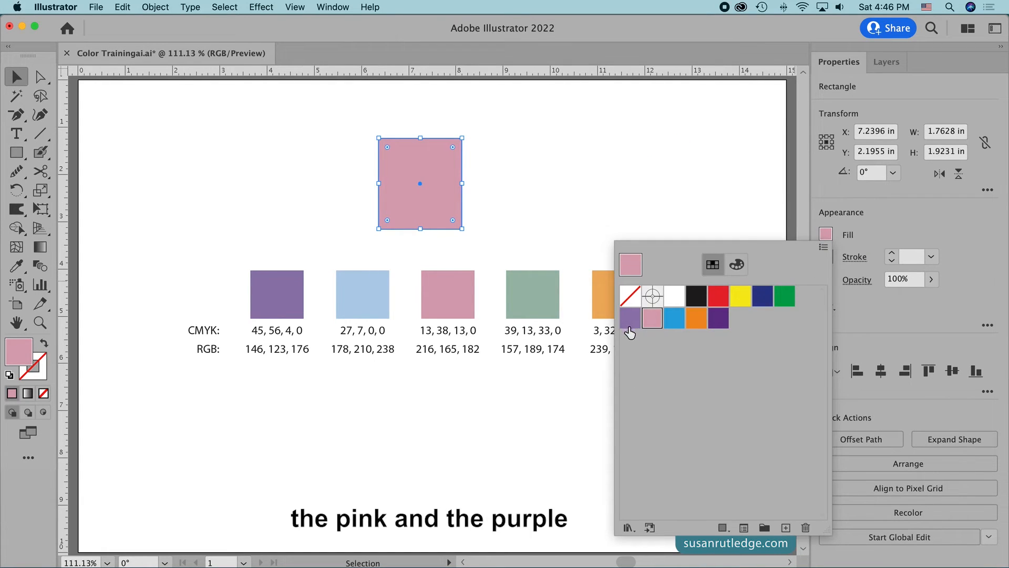
# Step: Close the fill swatches and save the document to the Desktop as RGB Color Trainingai.ai in Adobe Illustrator format
pyautogui.click(558, 421)
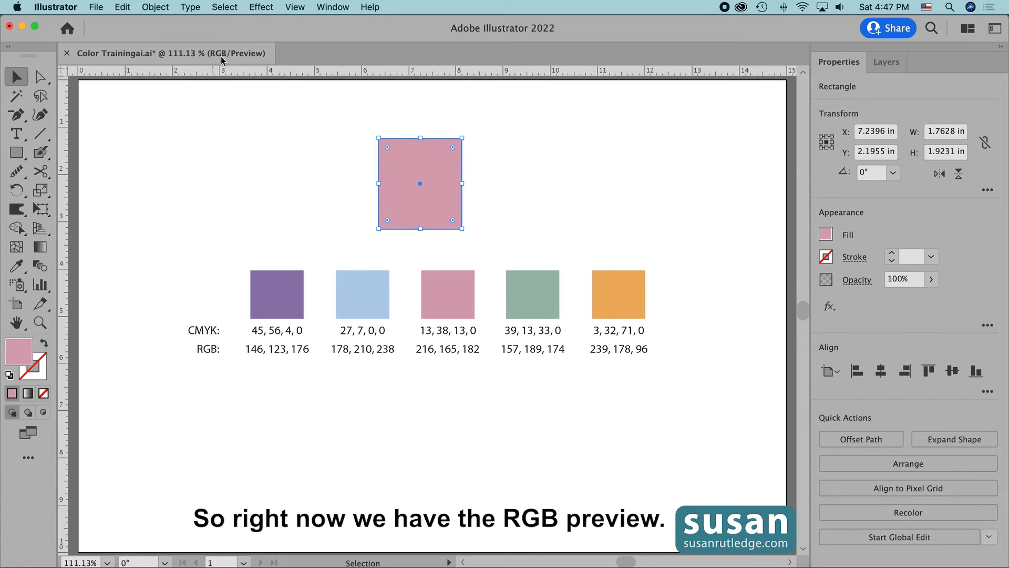
pyautogui.click(96, 7)
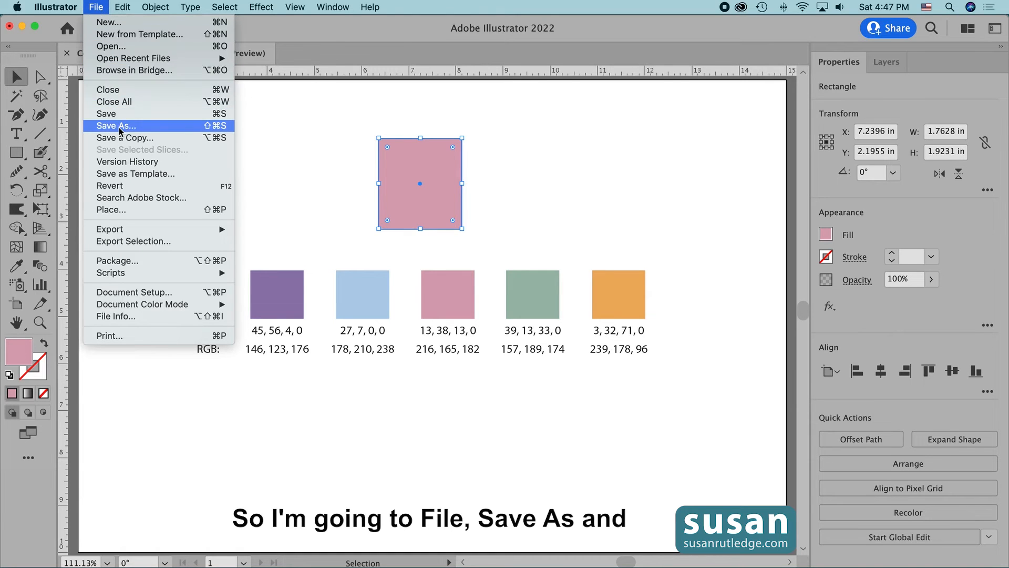
pyautogui.click(120, 130)
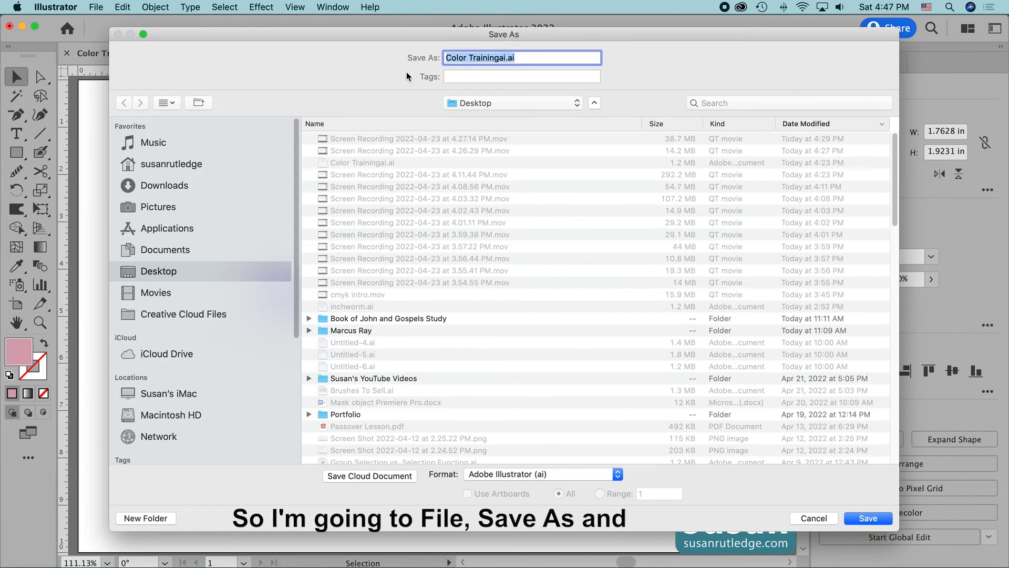
pyautogui.click(445, 56)
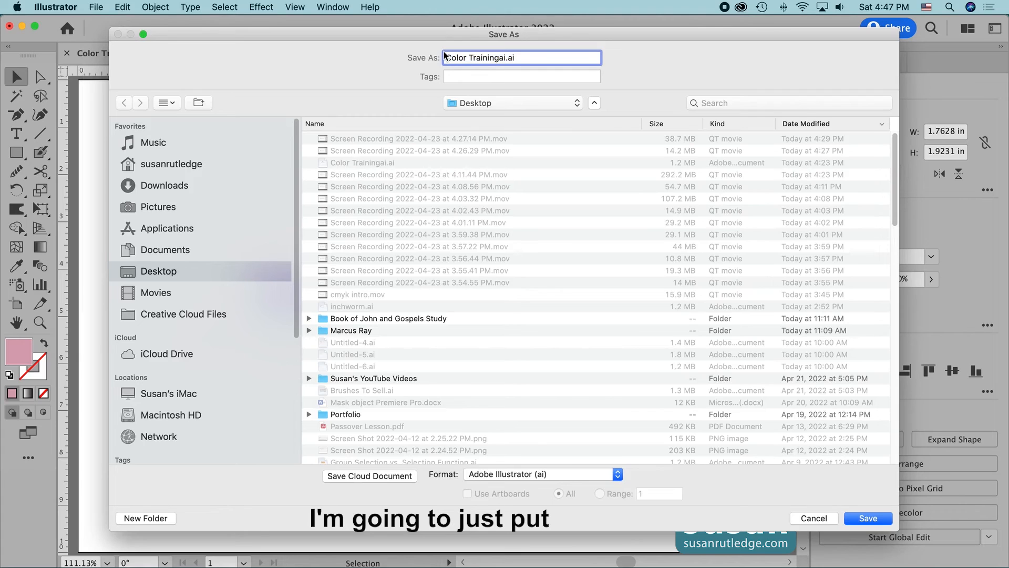
pyautogui.write('RGB')
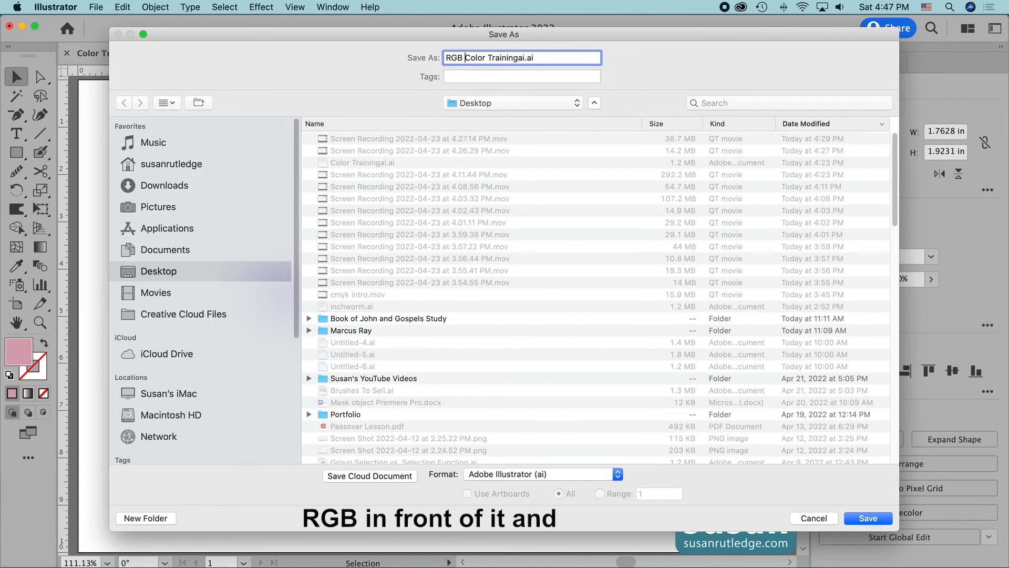
pyautogui.click(870, 520)
pyautogui.click(619, 554)
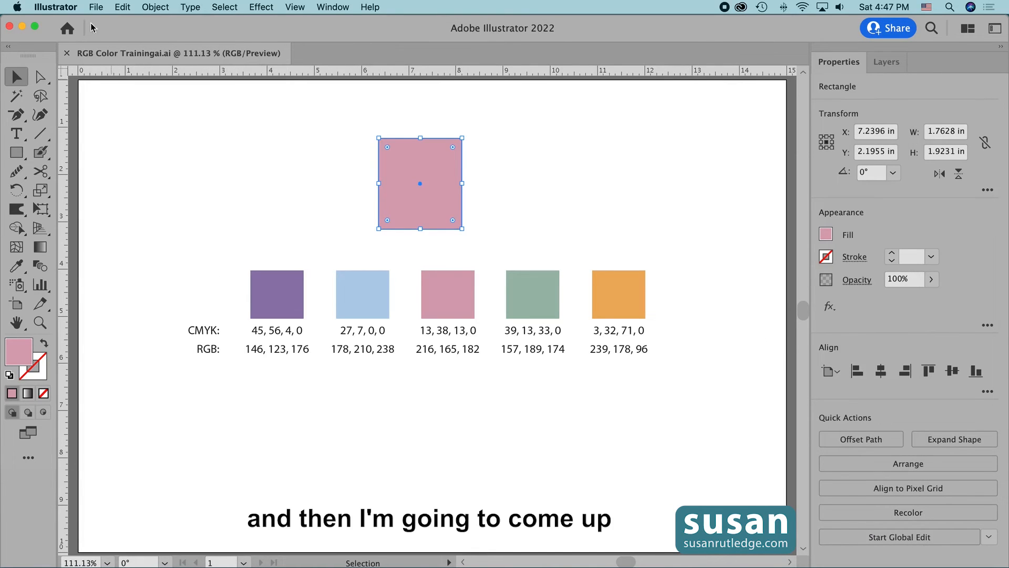
# Step: Convert the document color mode from RGB to CMYK Color
pyautogui.click(95, 7)
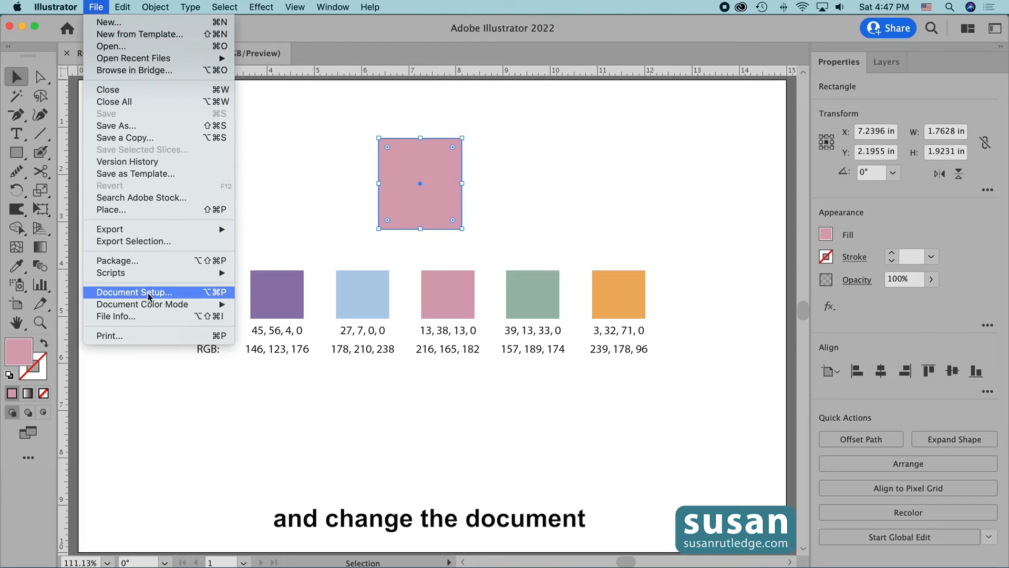
pyautogui.moveTo(149, 304)
pyautogui.click(267, 305)
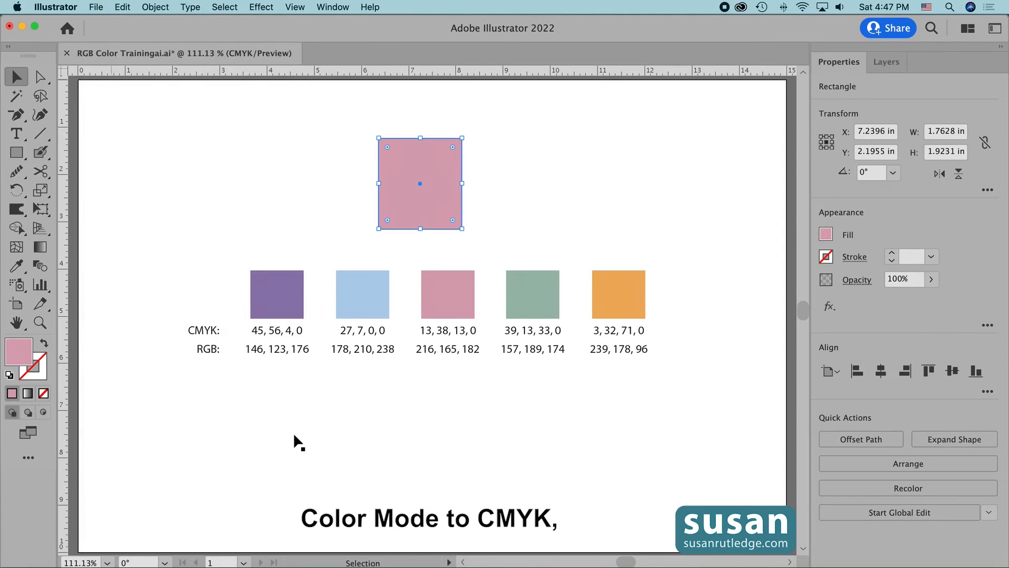
# Step: Save the CMYK version to the Desktop as a separate file named CMYK Color Trainingai.ai, accepting the Illustrator Options
pyautogui.click(95, 7)
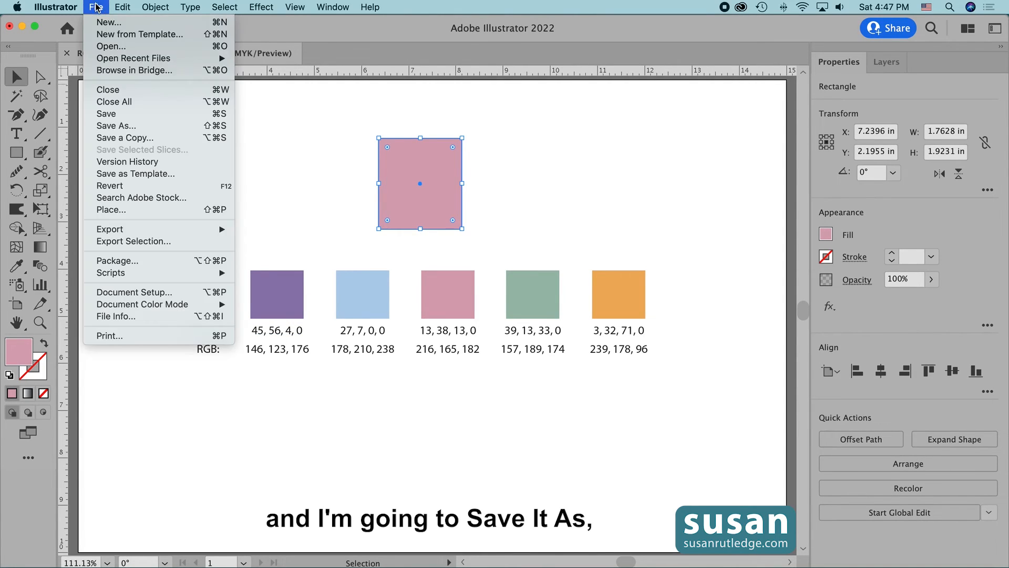
pyautogui.click(118, 125)
pyautogui.click(463, 58)
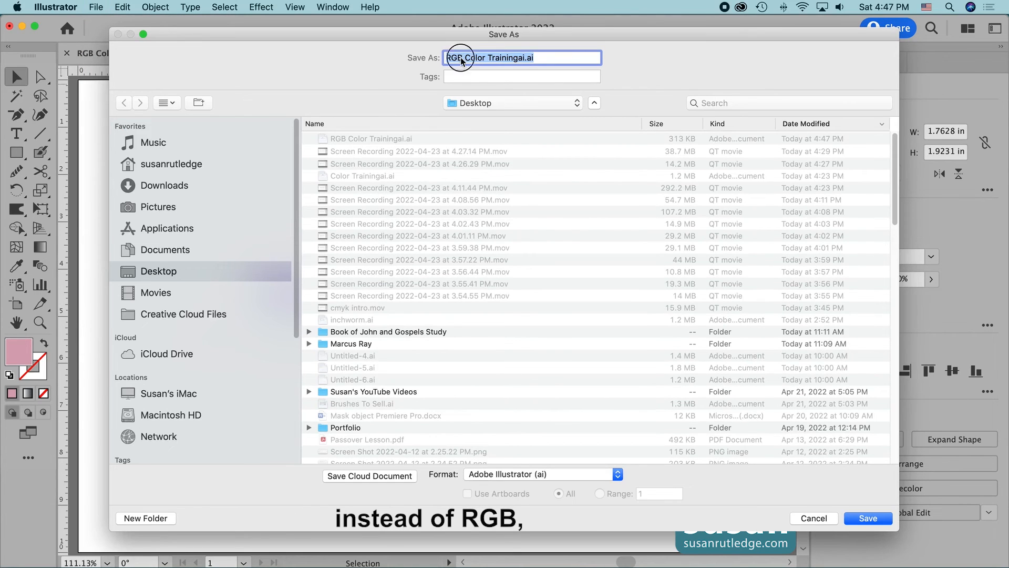
pyautogui.moveTo(464, 57); pyautogui.dragTo(444, 55)
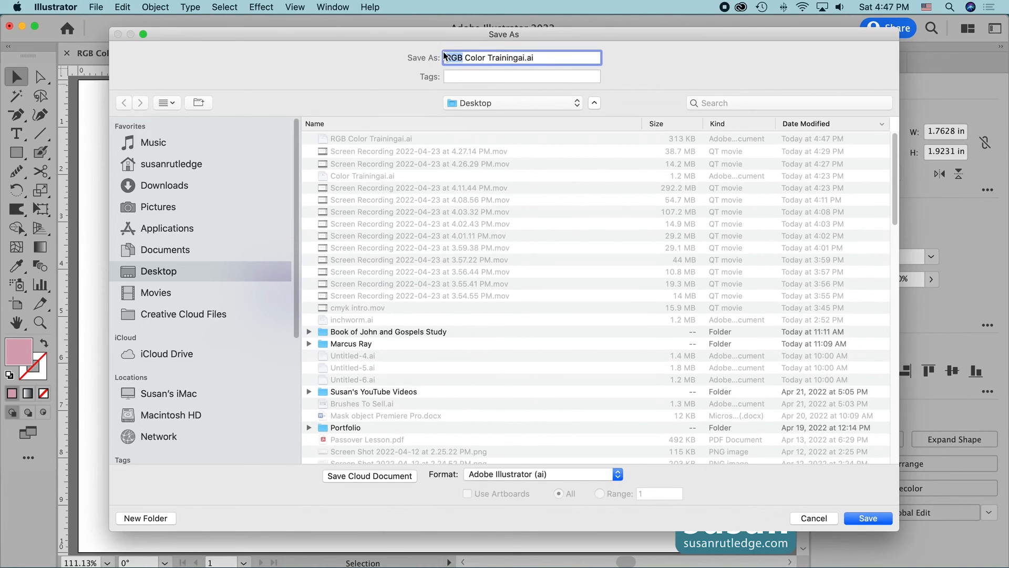
pyautogui.write('CMYK')
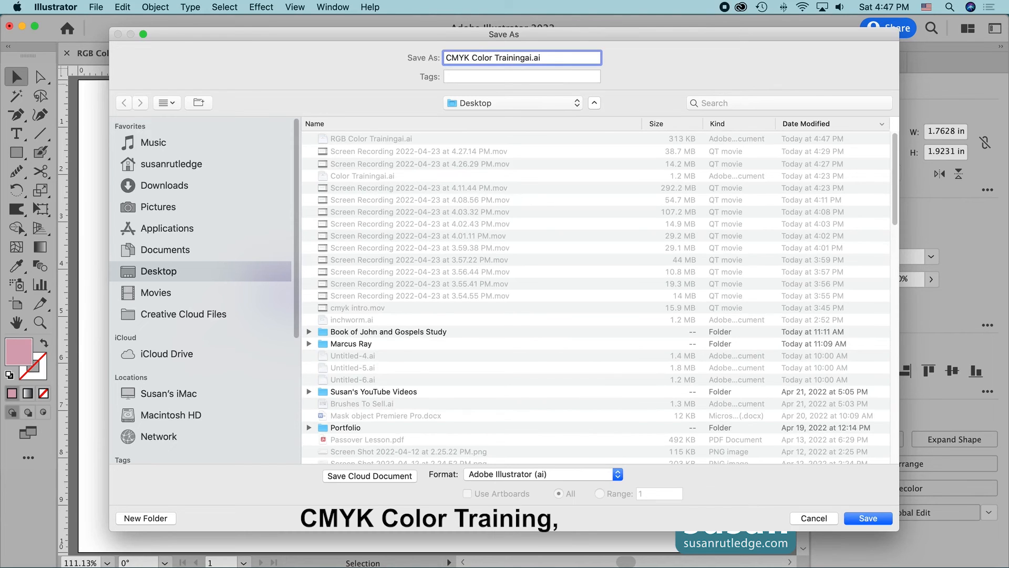
pyautogui.click(868, 518)
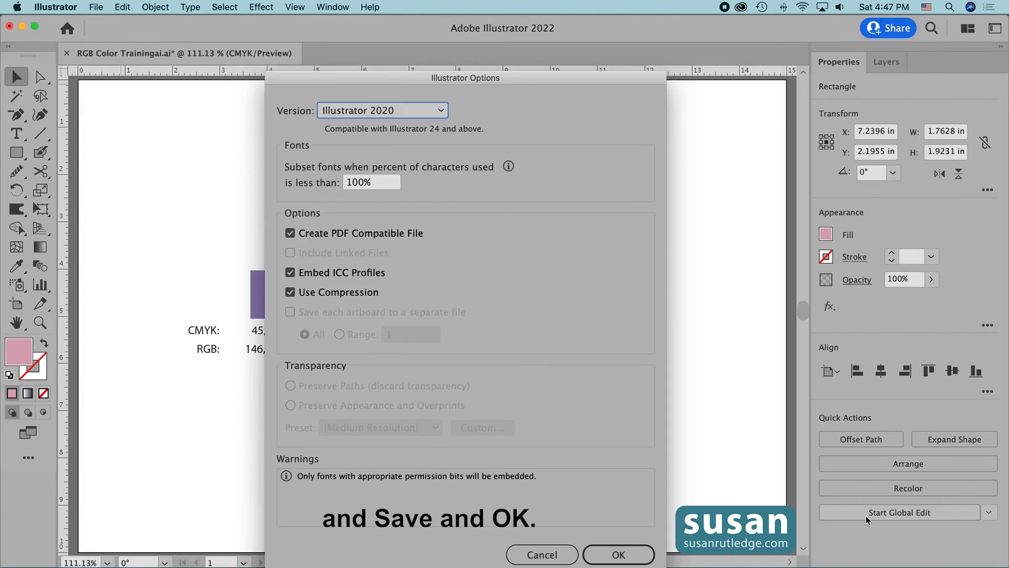
pyautogui.click(619, 554)
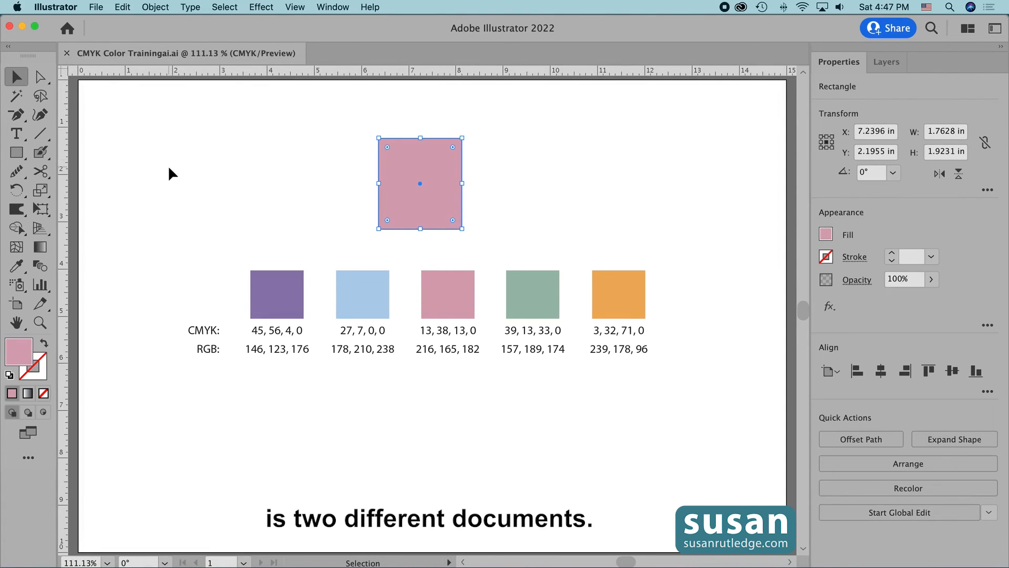
# Step: Open the recent file RGB Color Trainingai.ai alongside the CMYK document
pyautogui.click(95, 8)
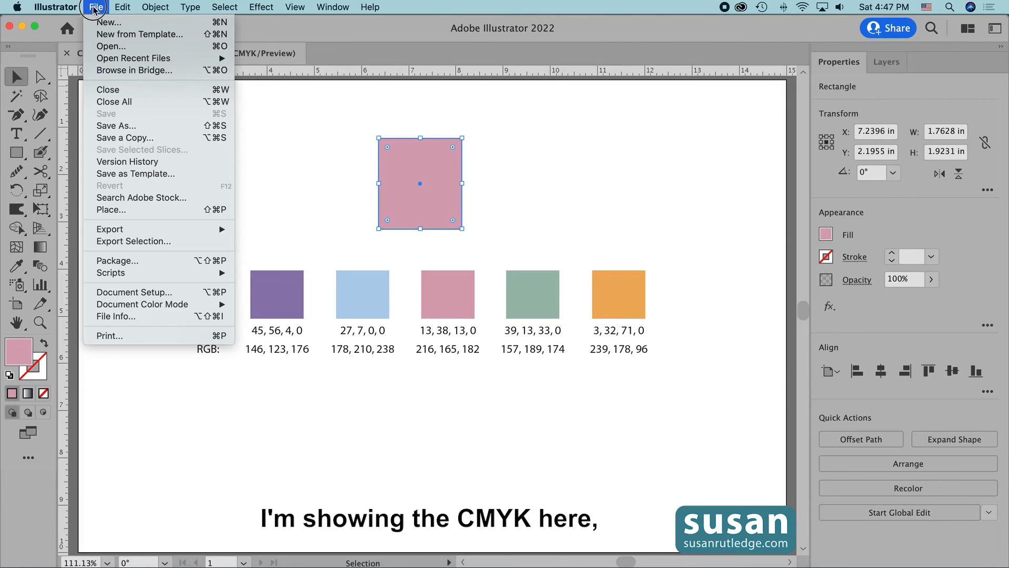
pyautogui.moveTo(141, 62)
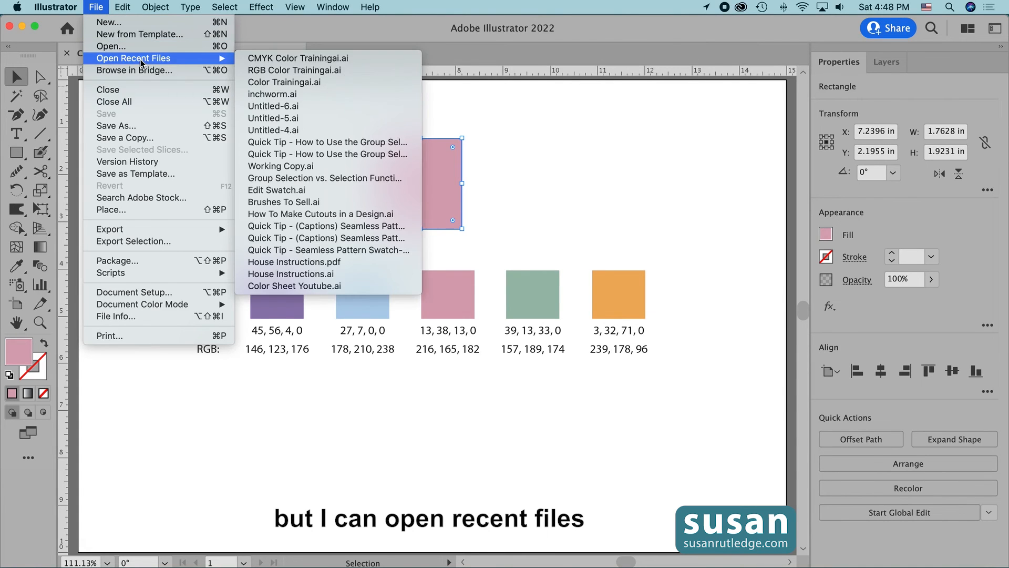
pyautogui.click(283, 70)
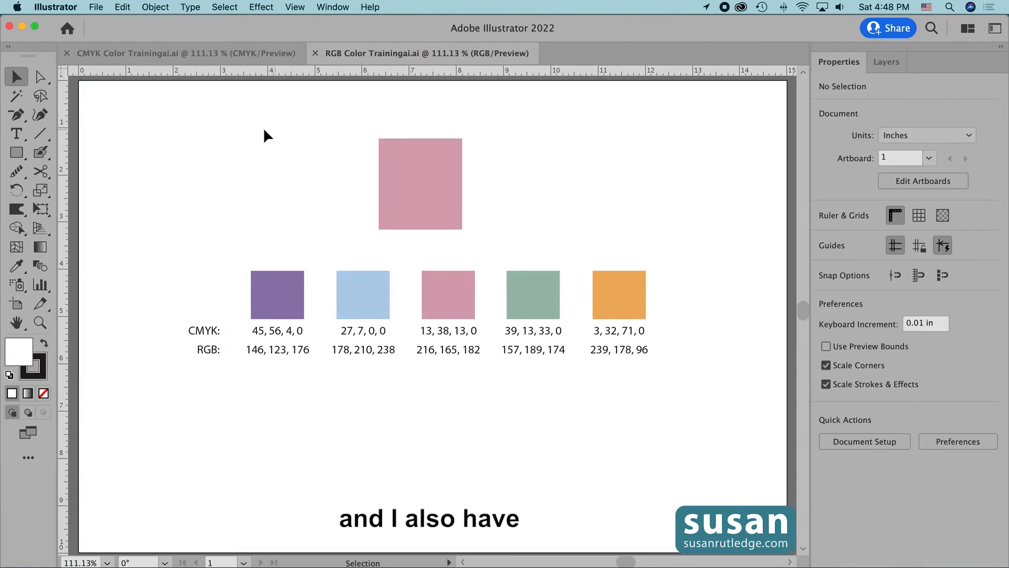